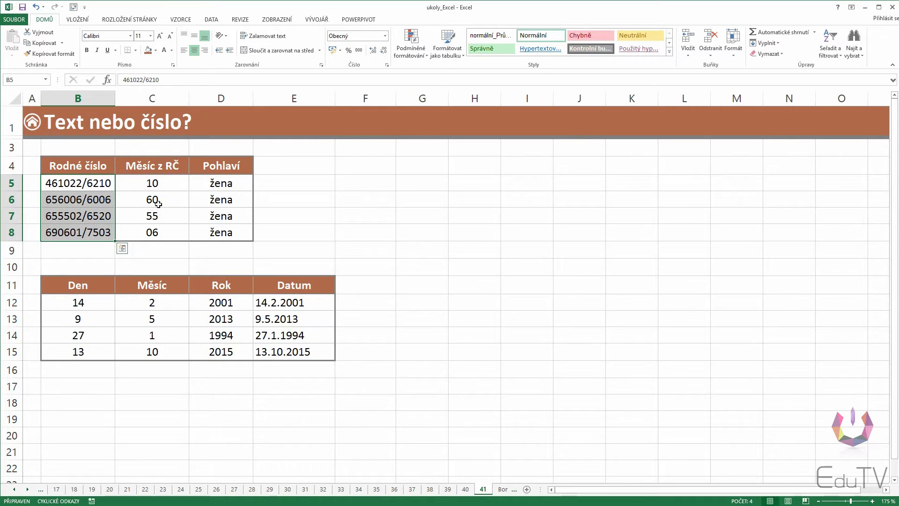
Examine the ČÁST month formulas in C5:C8 and the KDYŽ gender formula in D5
{"action": "left_click", "coordinate": [63, 184]}
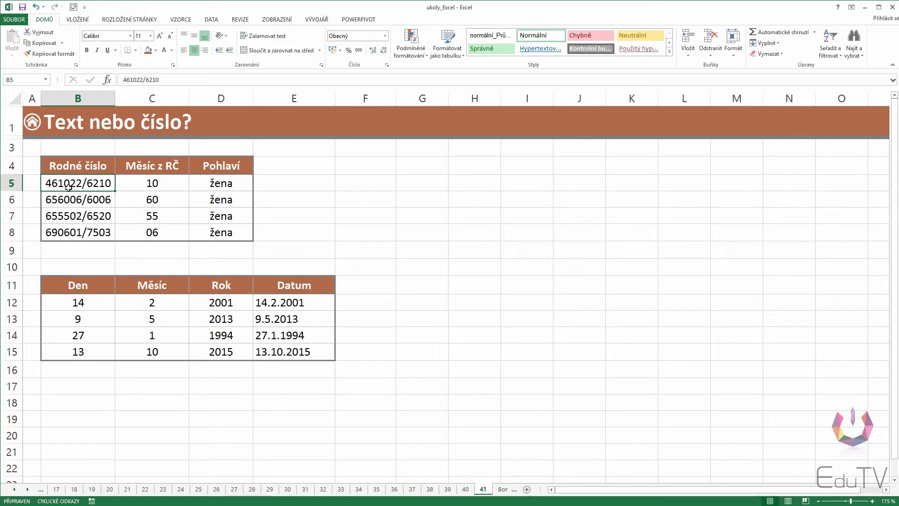
{"action": "left_click", "coordinate": [154, 199]}
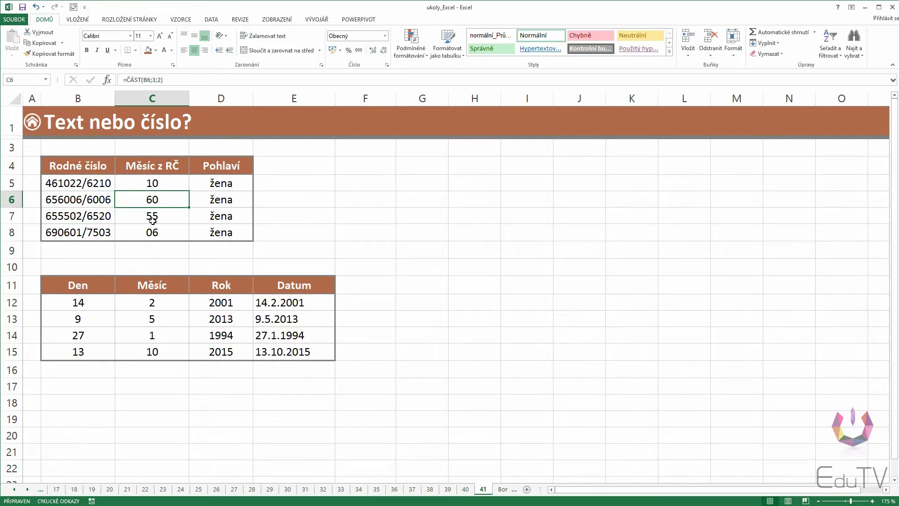
{"action": "left_click", "coordinate": [153, 217]}
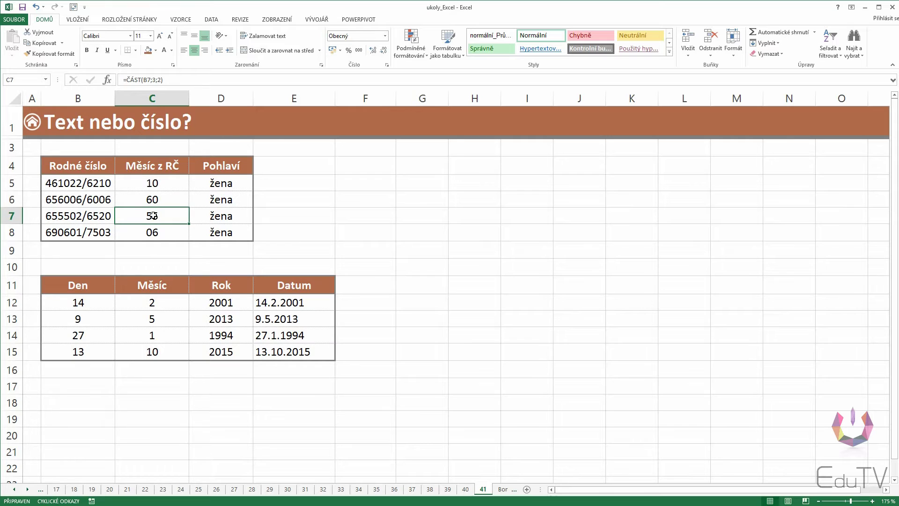
{"action": "left_click", "coordinate": [161, 186]}
{"action": "left_click", "coordinate": [153, 236]}
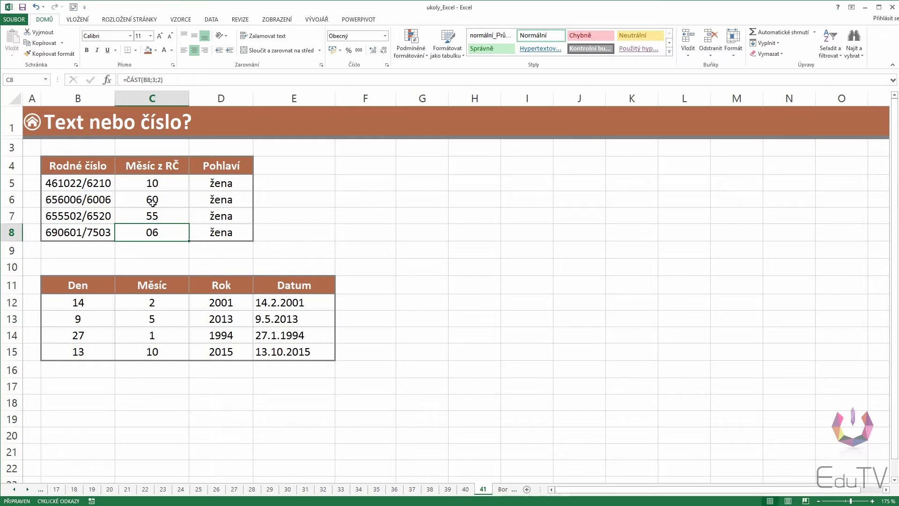
{"action": "left_click", "coordinate": [162, 183]}
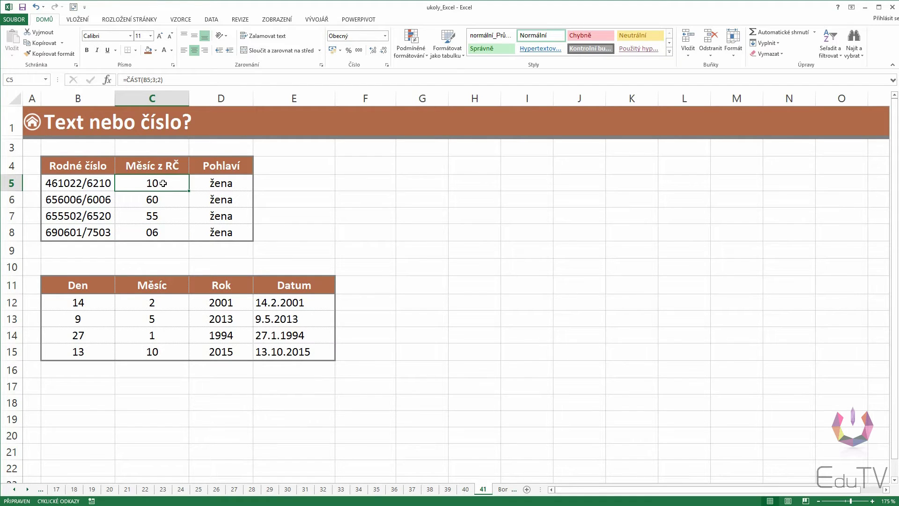
{"action": "double_click", "coordinate": [163, 183]}
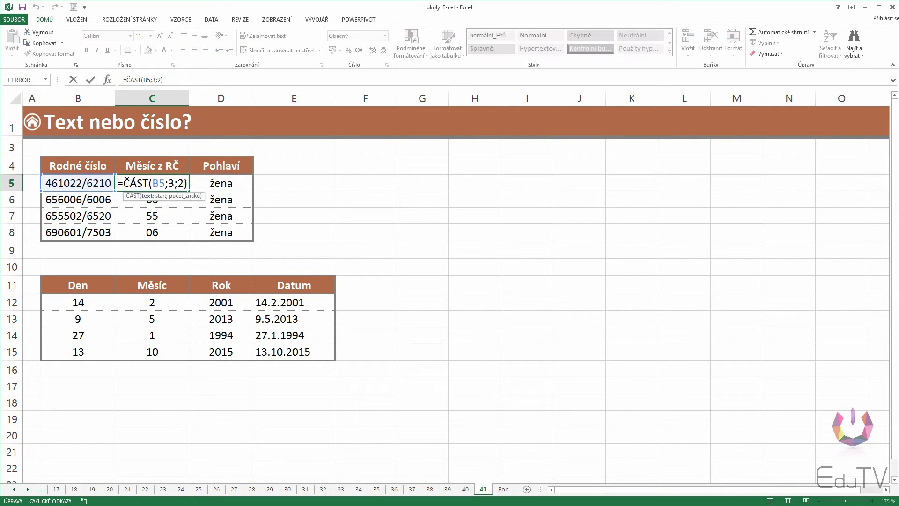
{"action": "key", "text": "Escape"}
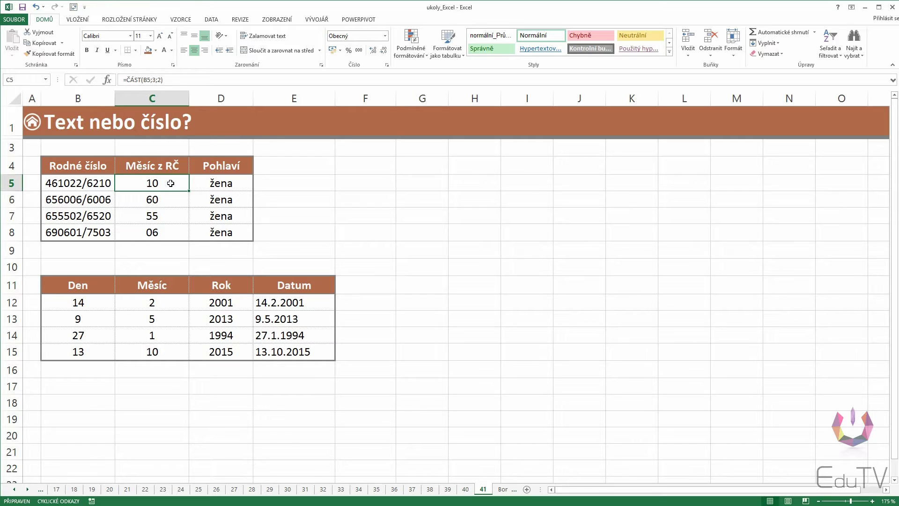
{"action": "left_click", "coordinate": [228, 184]}
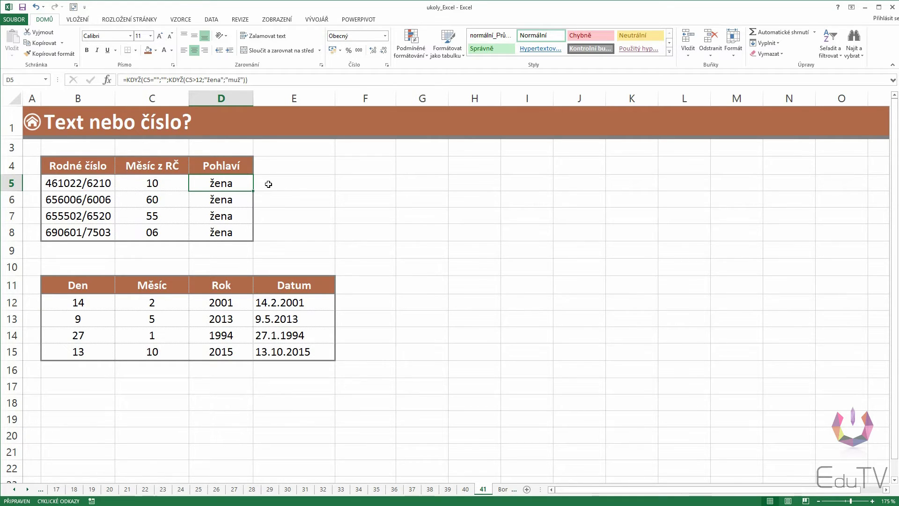
{"action": "left_click", "coordinate": [157, 232]}
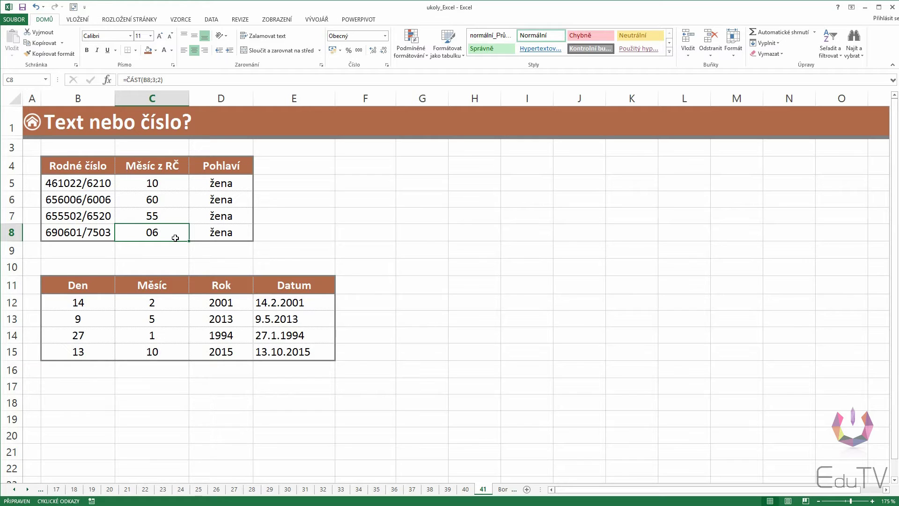
Try entering 06 in cell E8, review the available number formats, and clear the cell
{"action": "left_click", "coordinate": [282, 232]}
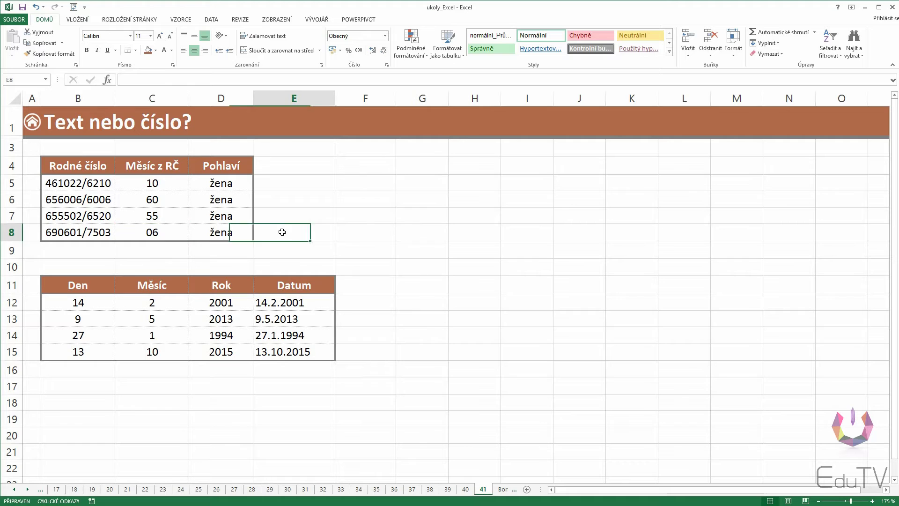
{"action": "type", "text": "06"}
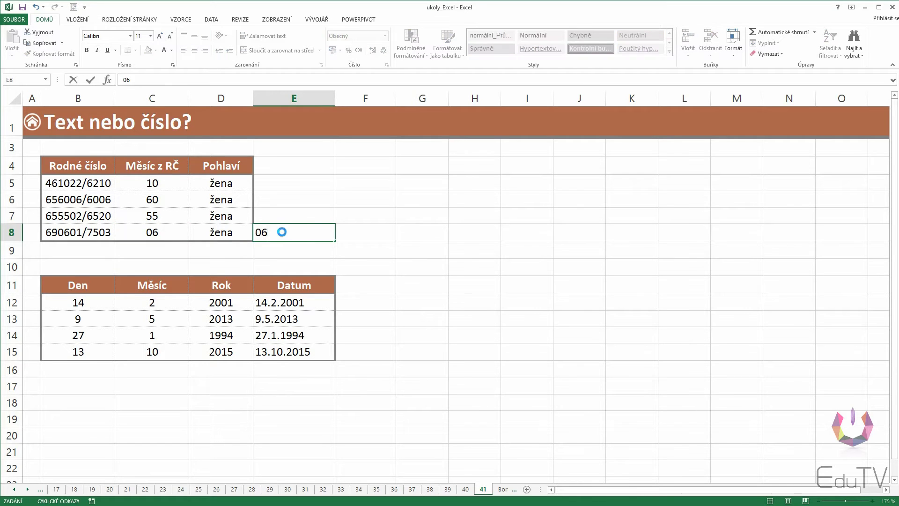
{"action": "key", "text": "Return"}
{"action": "left_click", "coordinate": [281, 232]}
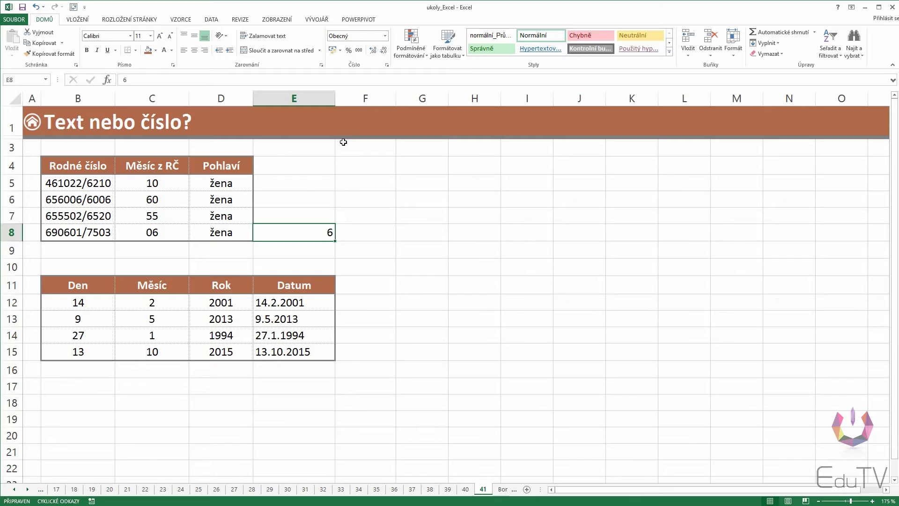
{"action": "left_click", "coordinate": [385, 35]}
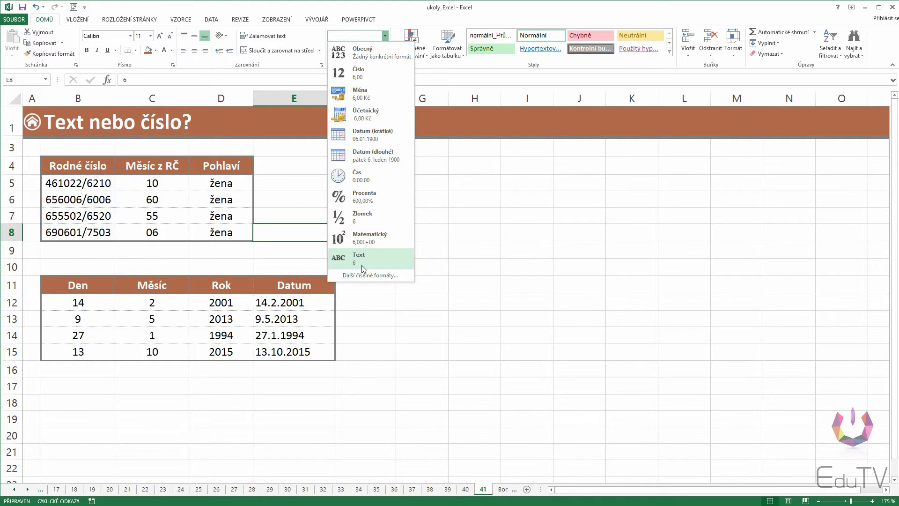
{"action": "key", "text": "Escape"}
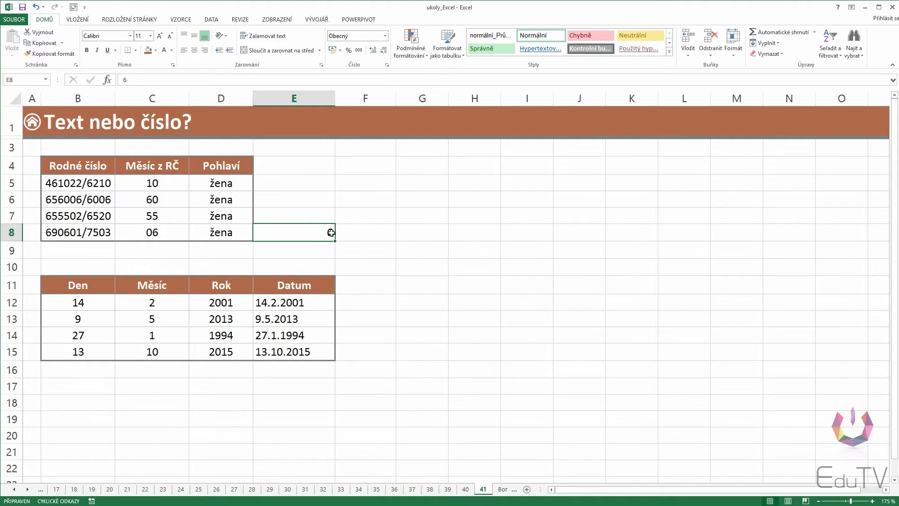
{"action": "left_click", "coordinate": [160, 236]}
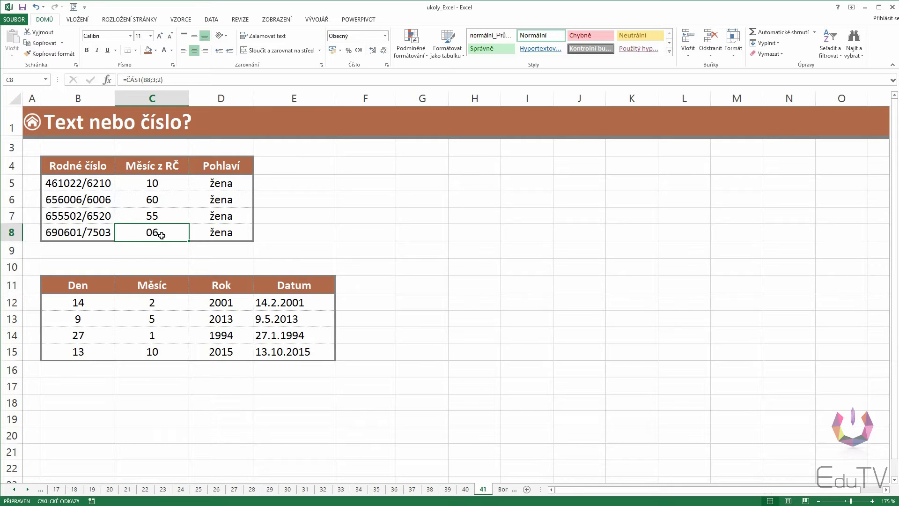
Enter the test formula =C5>12 in cell E5
{"action": "left_click", "coordinate": [289, 181]}
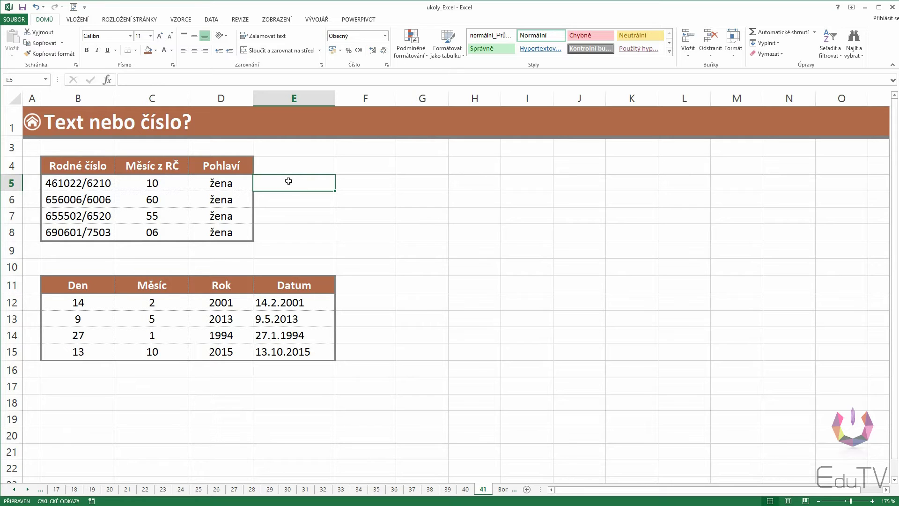
{"action": "type", "text": "="}
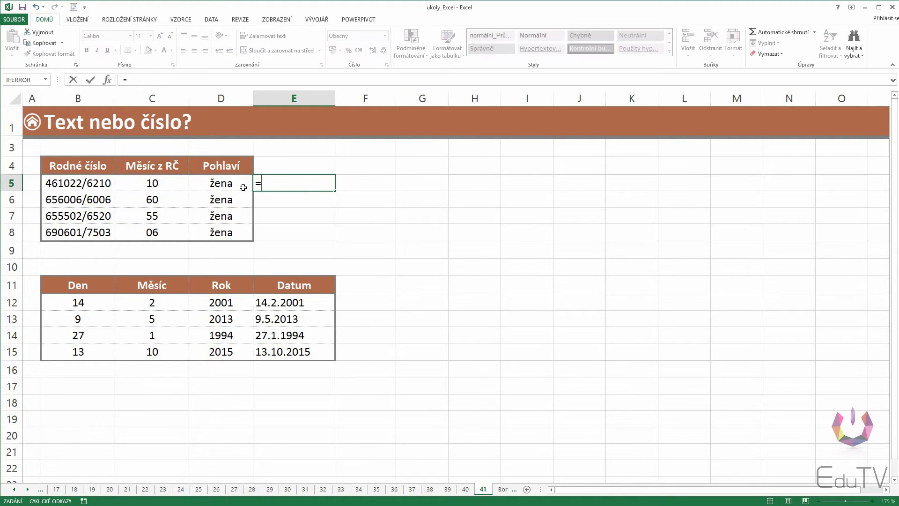
{"action": "left_click", "coordinate": [170, 184]}
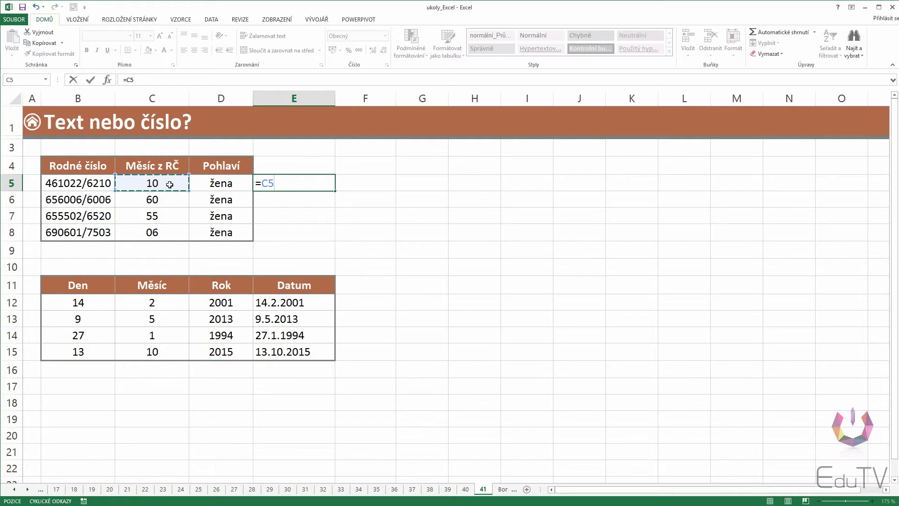
{"action": "type", "text": ">12"}
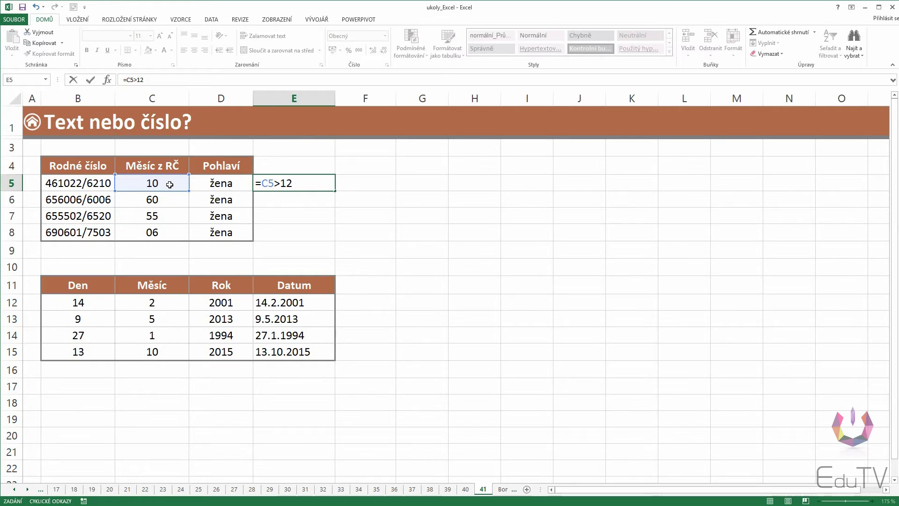
{"action": "key", "text": "Return"}
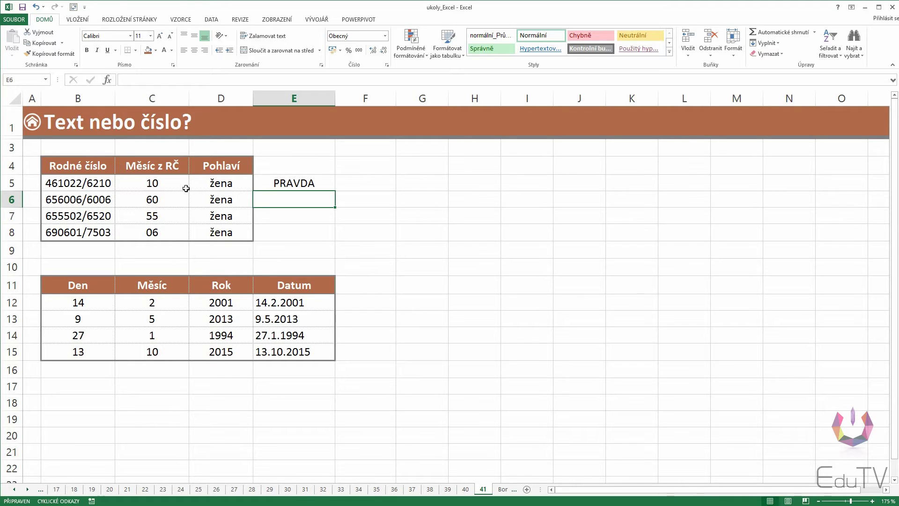
Look through the list of available text functions
{"action": "left_click", "coordinate": [180, 19]}
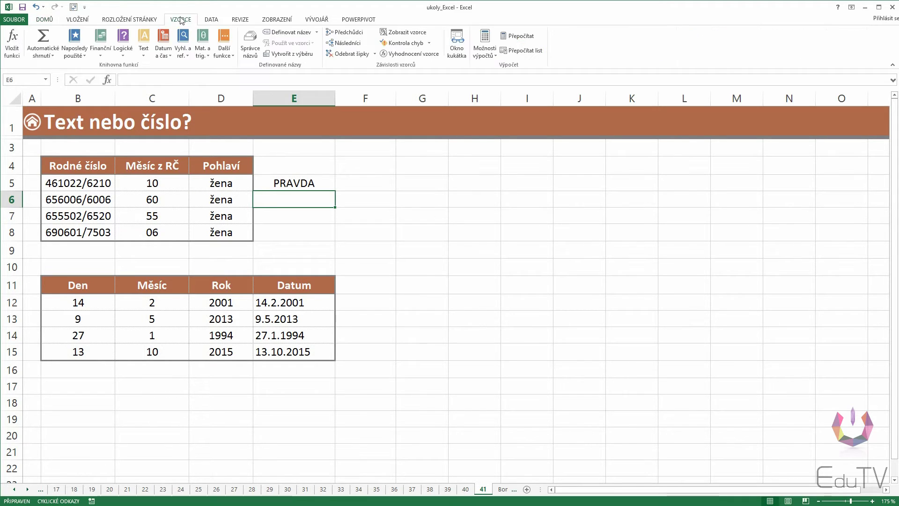
{"action": "left_click", "coordinate": [144, 51]}
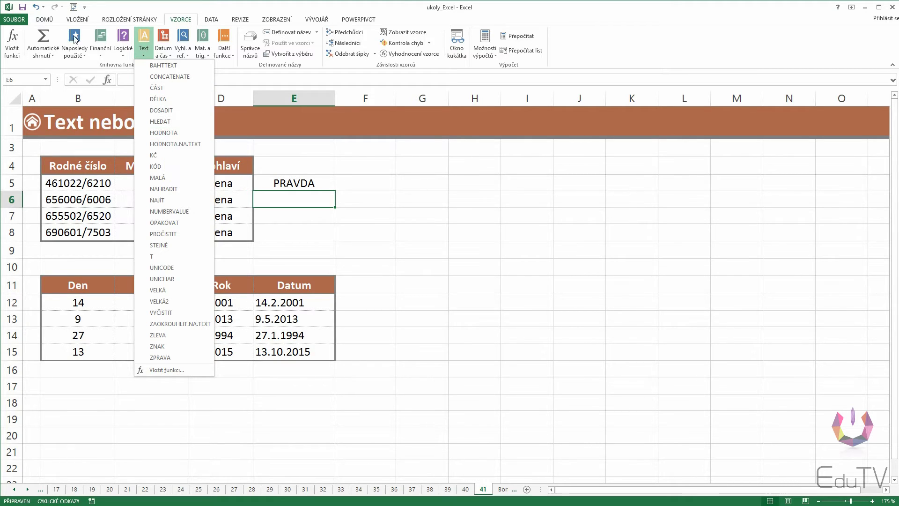
{"action": "left_click", "coordinate": [50, 23]}
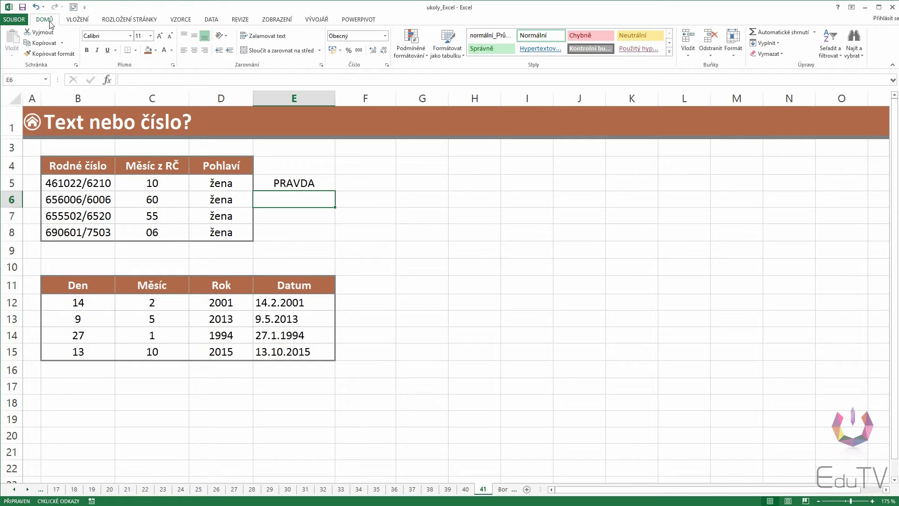
Convert the month in C5 to a number by changing its formula to =ČÁST(B5;3;2)*1, and check E5 and D5
{"action": "double_click", "coordinate": [173, 182]}
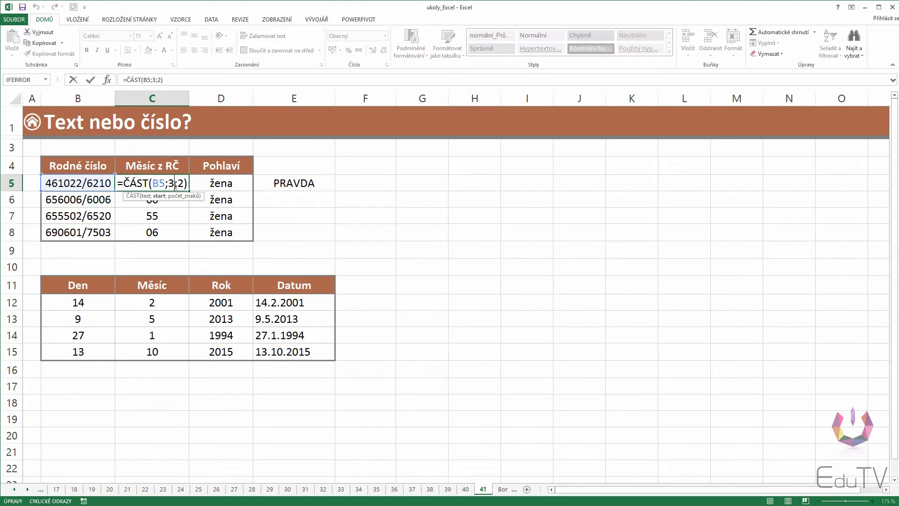
{"action": "left_click", "coordinate": [184, 183]}
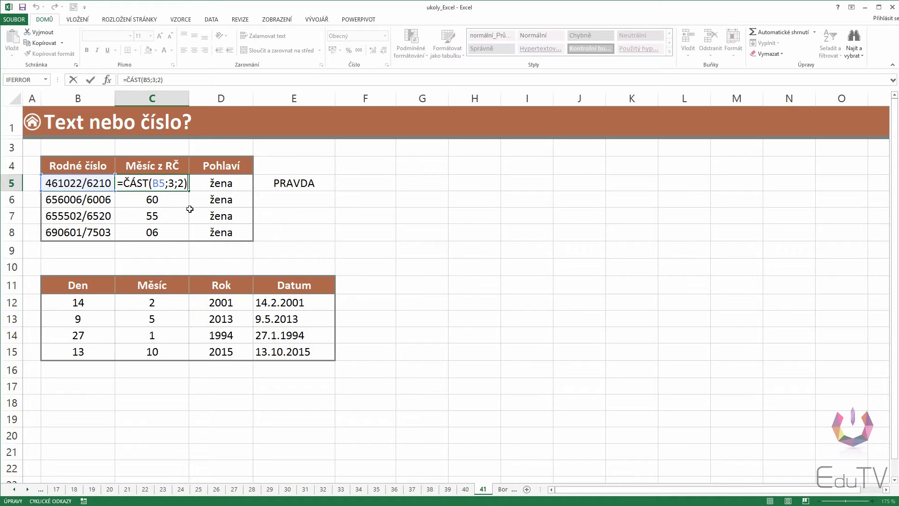
{"action": "type", "text": "*1"}
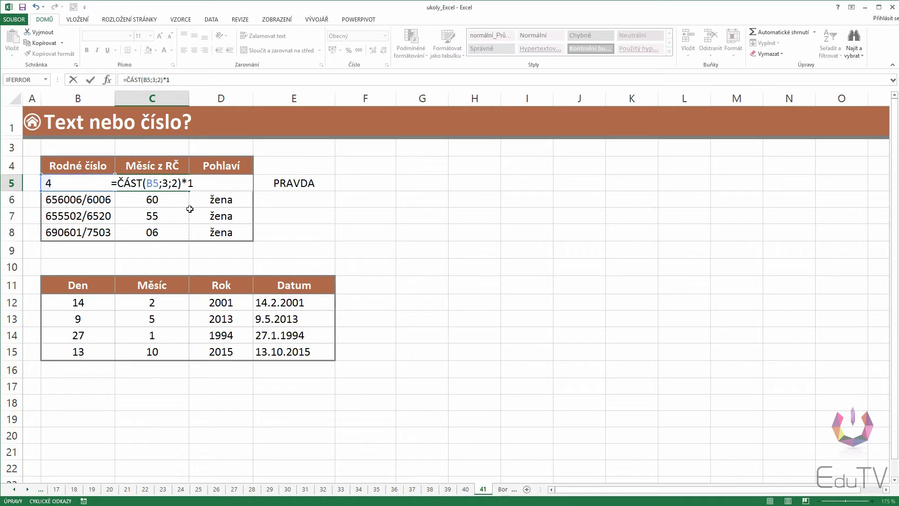
{"action": "key", "text": "Return"}
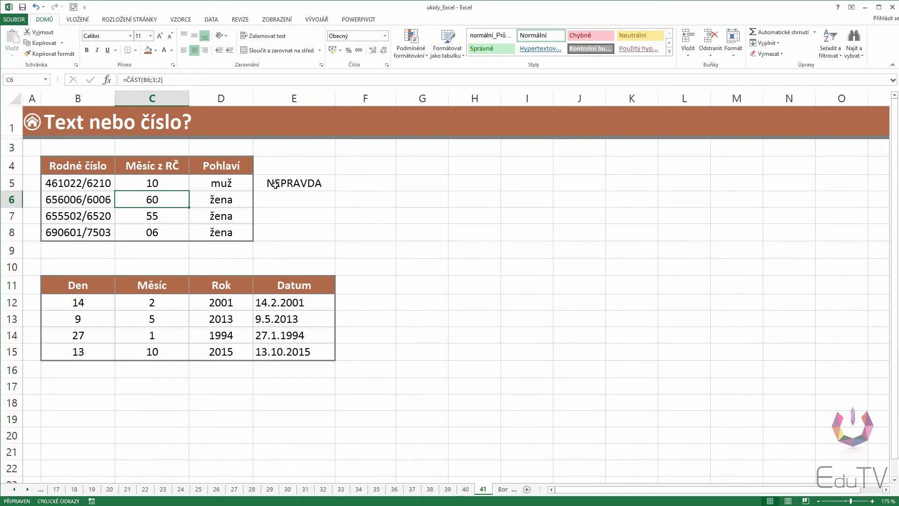
{"action": "left_click", "coordinate": [297, 182]}
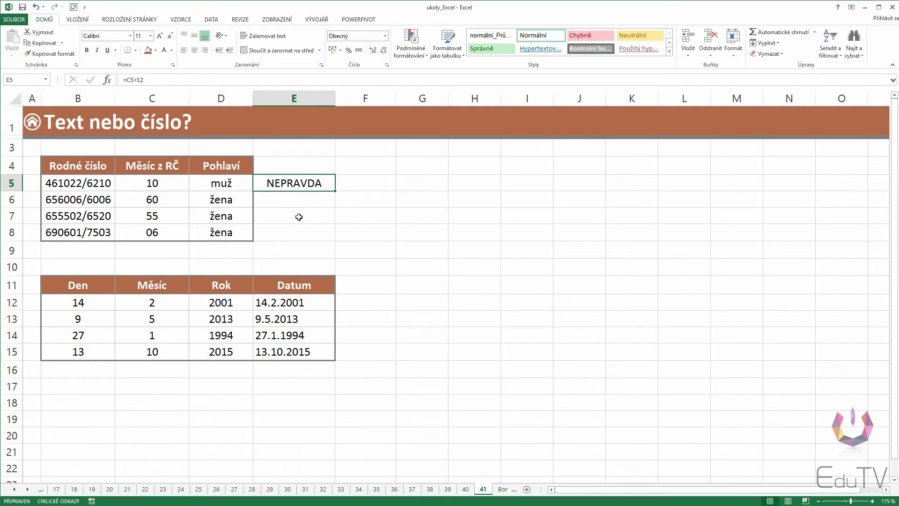
{"action": "left_click", "coordinate": [239, 182]}
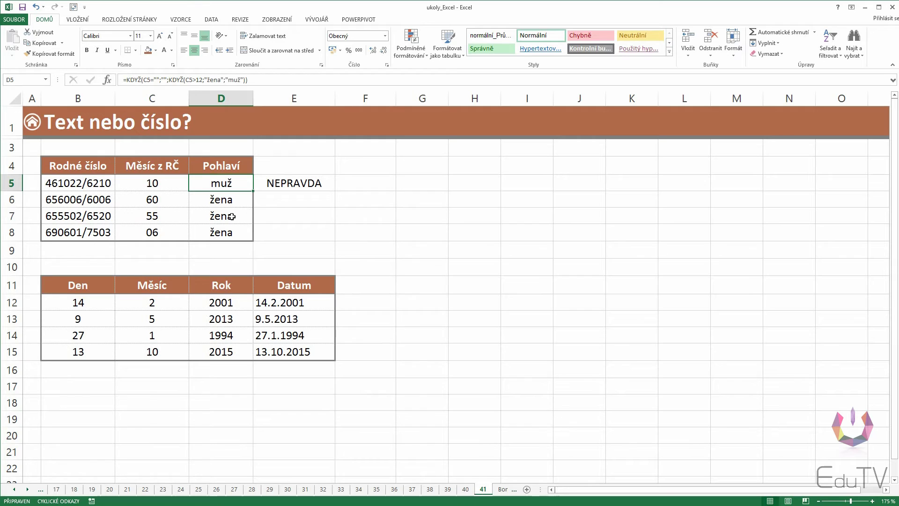
Fill the C5 formula down through C8 without formatting
{"action": "left_click", "coordinate": [164, 188]}
{"action": "left_click_drag", "start_coordinate": [190, 191], "coordinate": [192, 248]}
{"action": "left_click", "coordinate": [198, 248]}
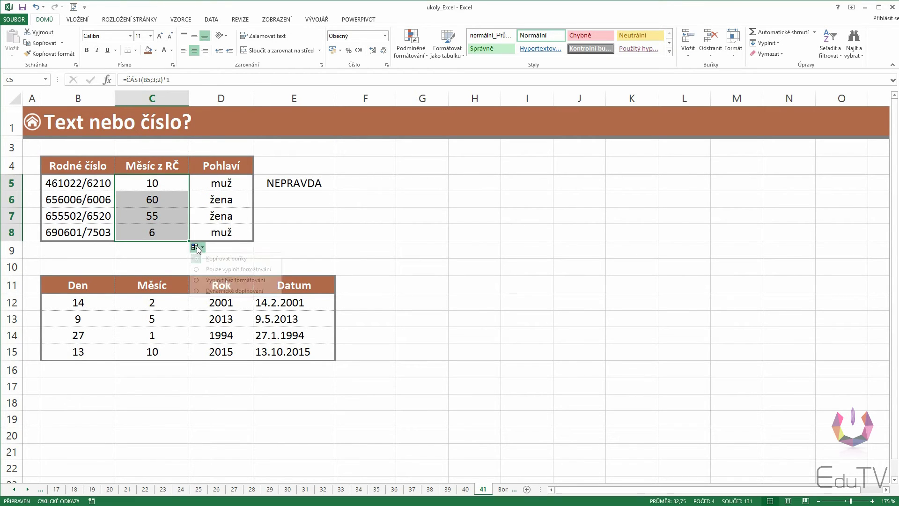
{"action": "left_click", "coordinate": [220, 279]}
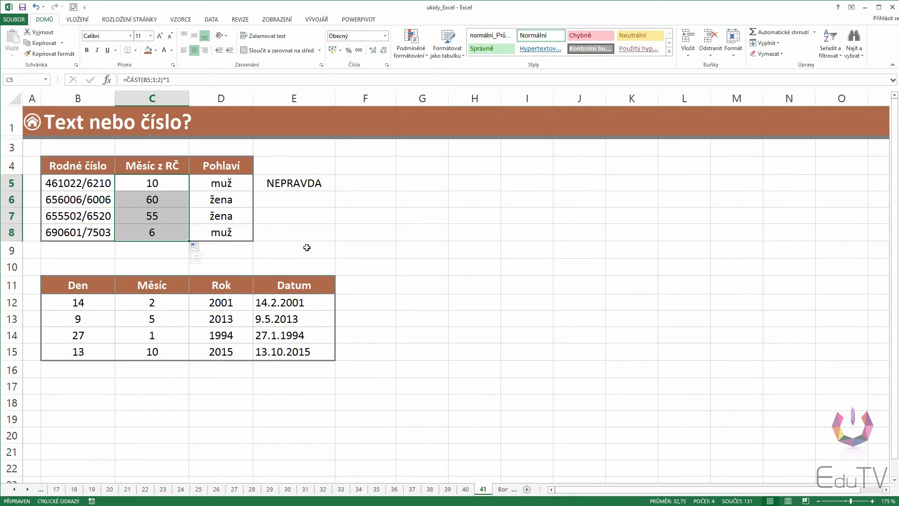
{"action": "left_click", "coordinate": [307, 247]}
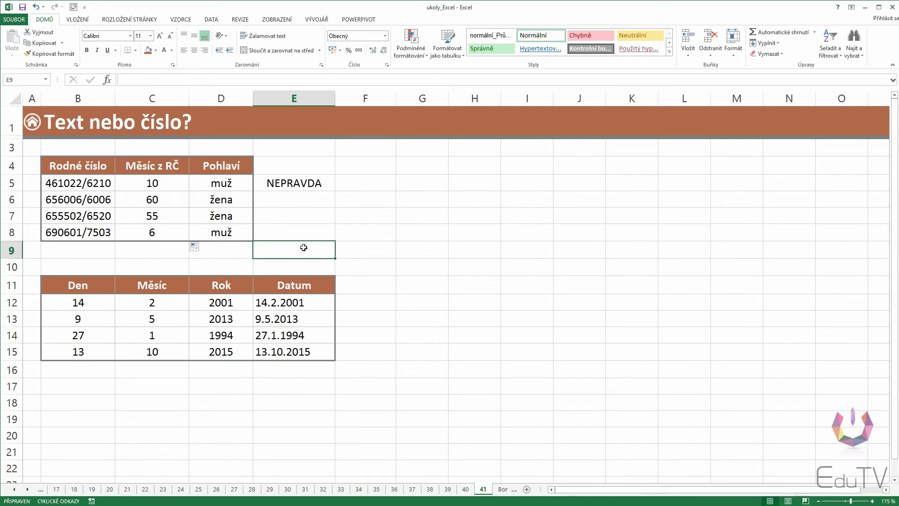
Check the formulas in D5, D8 and C8, and undo the fill of the month column
{"action": "left_click", "coordinate": [227, 186]}
{"action": "left_click", "coordinate": [225, 231]}
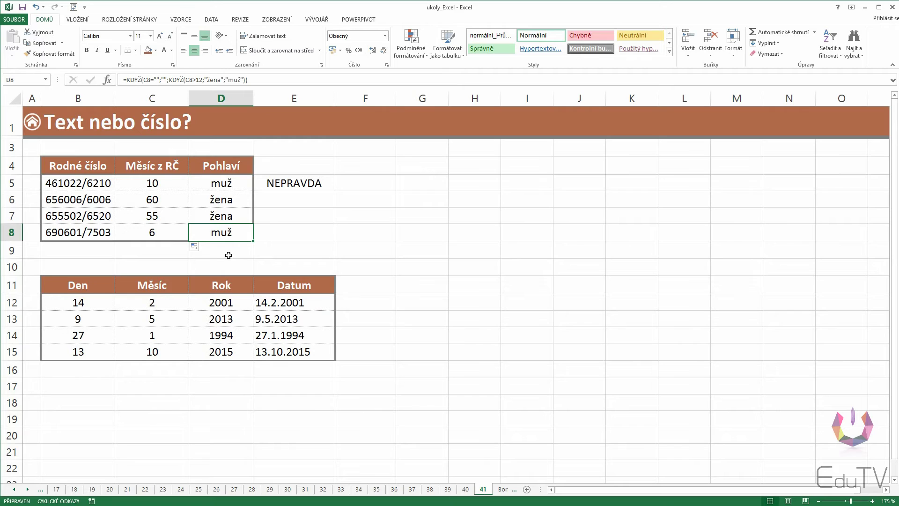
{"action": "left_click", "coordinate": [157, 233]}
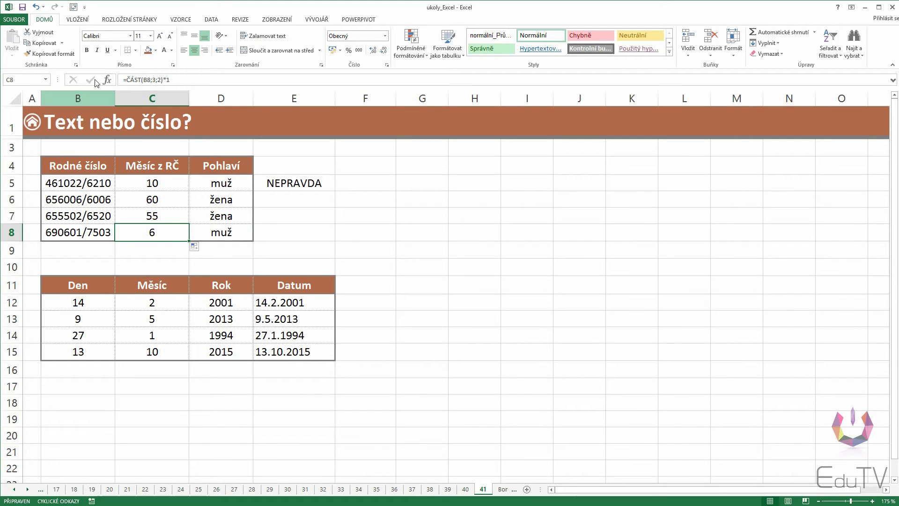
{"action": "left_click", "coordinate": [35, 7]}
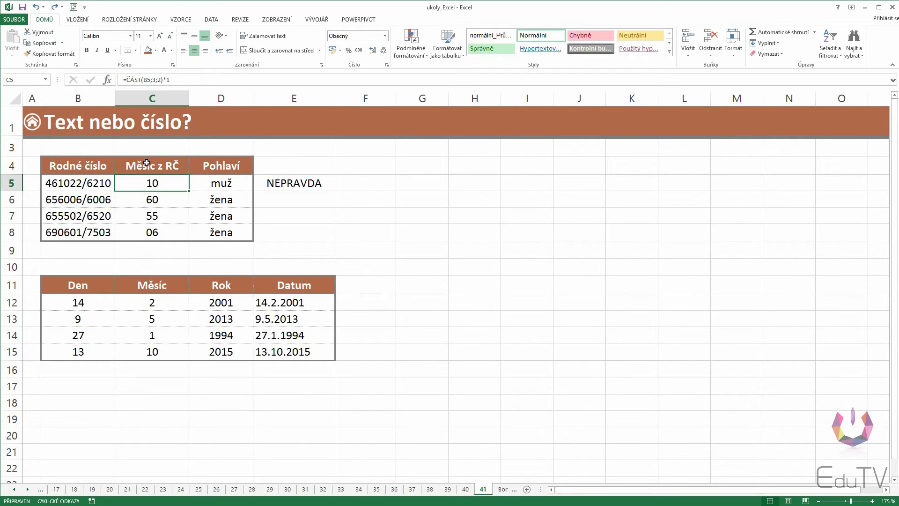
Check the number formats offered for the month in C8 and choose Obecný
{"action": "left_click", "coordinate": [163, 234]}
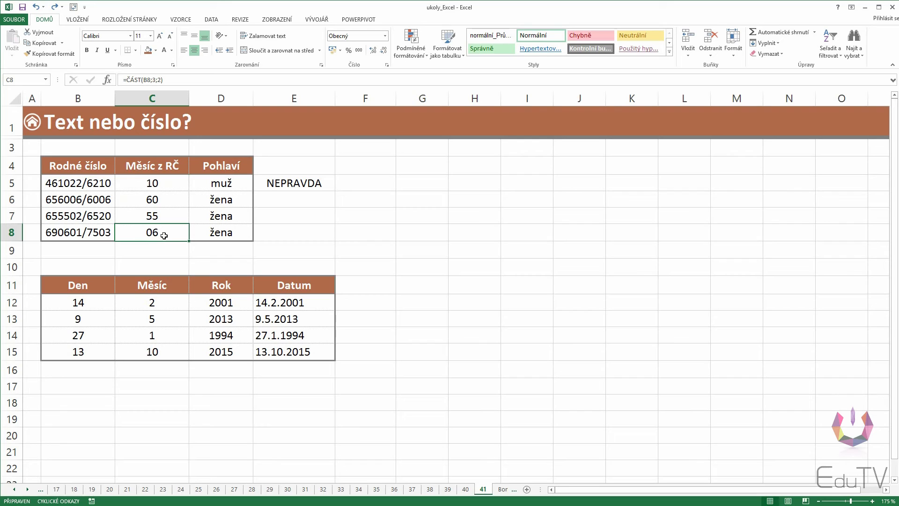
{"action": "left_click", "coordinate": [385, 37]}
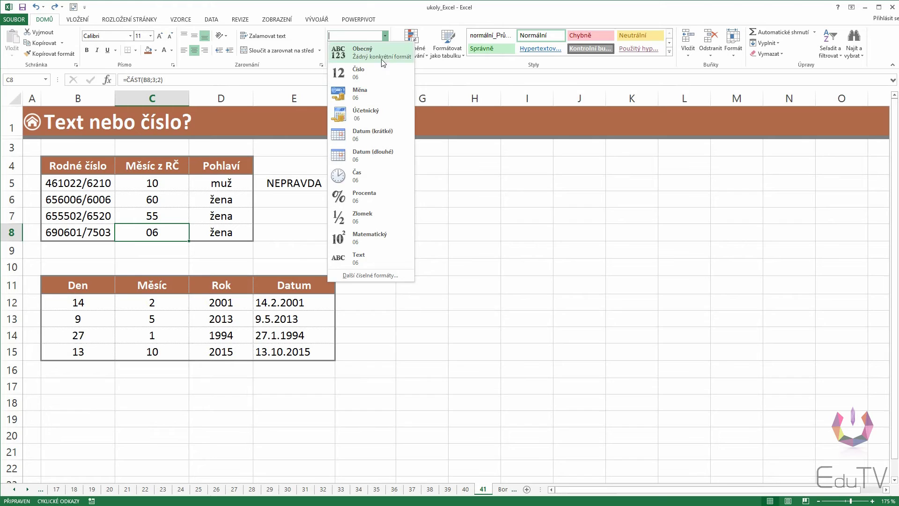
{"action": "left_click", "coordinate": [370, 53]}
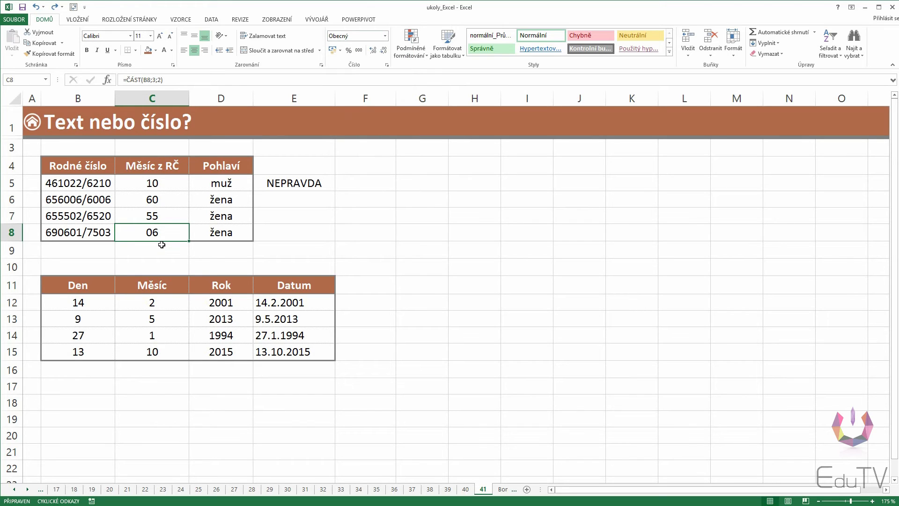
Fill the month formula from C5 down through C8 without formatting
{"action": "left_click", "coordinate": [185, 186]}
{"action": "left_click_drag", "start_coordinate": [190, 190], "coordinate": [181, 243]}
{"action": "left_click", "coordinate": [196, 247]}
{"action": "left_click", "coordinate": [220, 280]}
{"action": "left_click", "coordinate": [321, 250]}
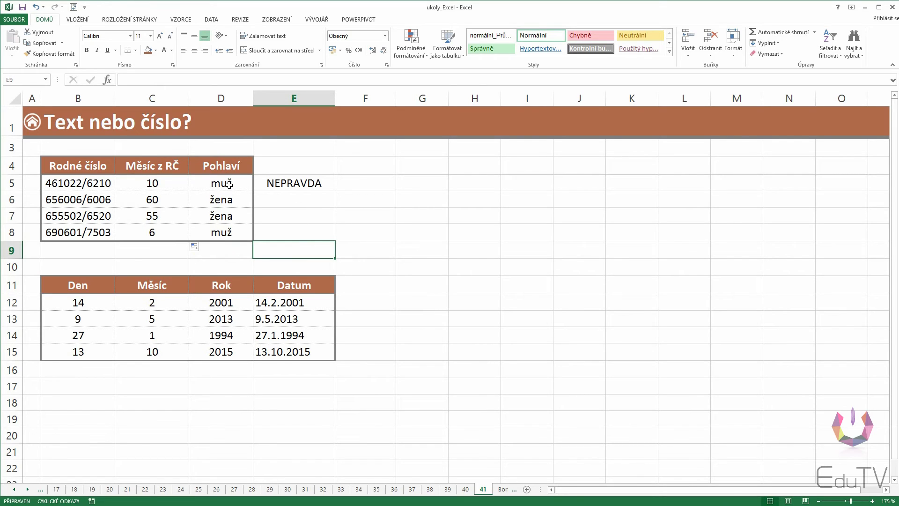
Clear the test comparison formula from E5
{"action": "left_click", "coordinate": [316, 186]}
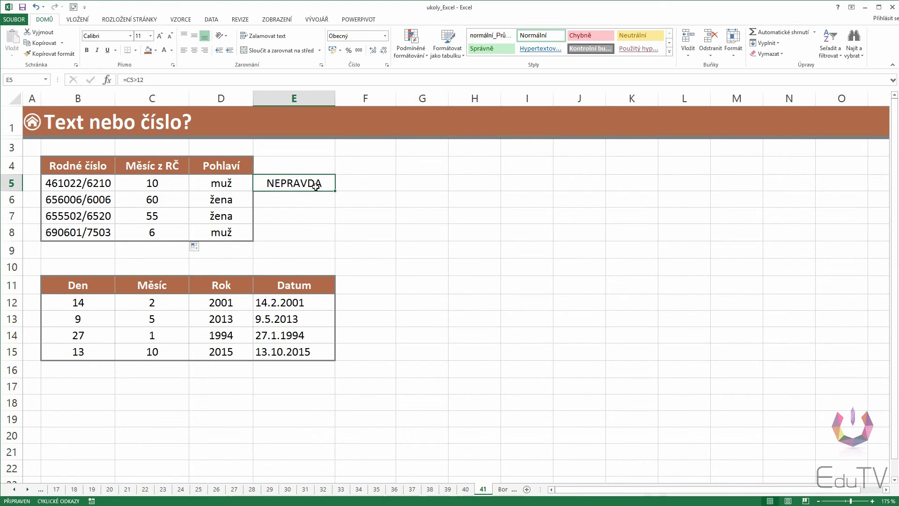
{"action": "key", "text": "Delete"}
{"action": "left_click", "coordinate": [317, 217]}
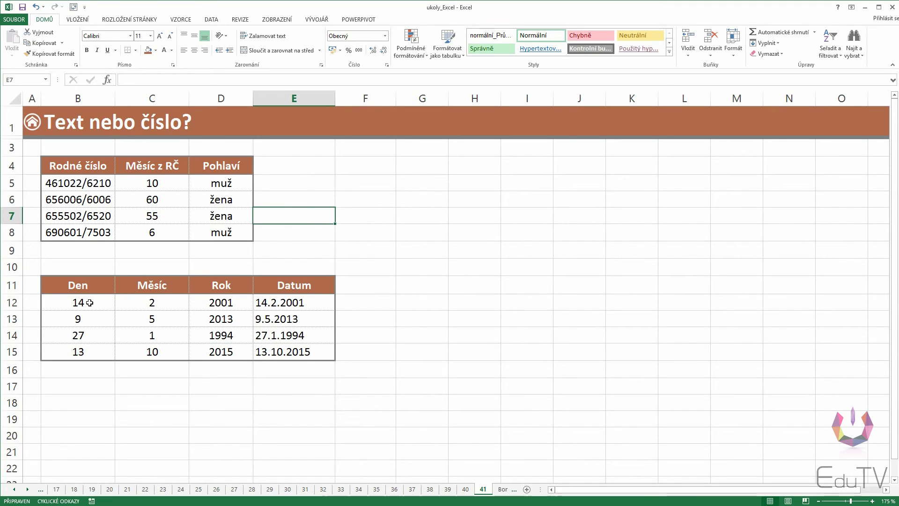
Examine the Den, Měsíc and Rok values in rows 12 to 15 and the arguments of the CONCATENATE formula in E12
{"action": "left_click_drag", "start_coordinate": [84, 309], "coordinate": [84, 351]}
{"action": "left_click_drag", "start_coordinate": [156, 308], "coordinate": [163, 345]}
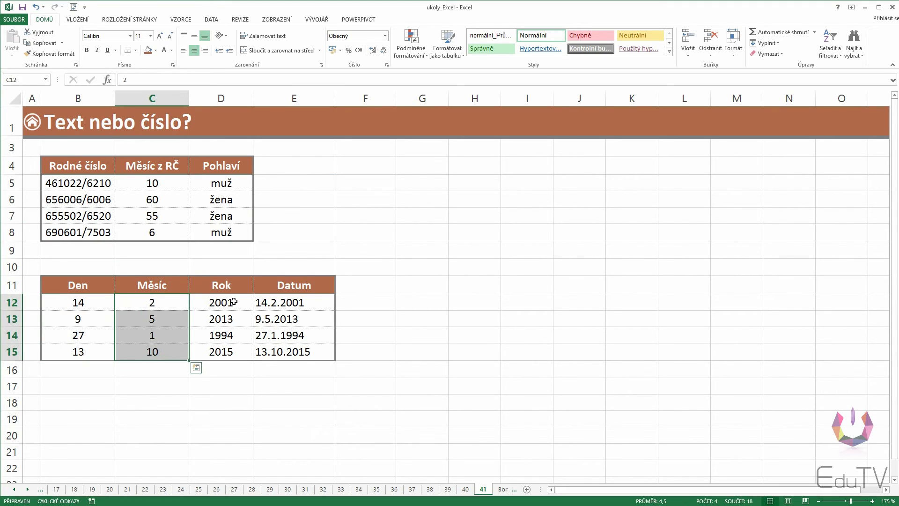
{"action": "left_click_drag", "start_coordinate": [234, 302], "coordinate": [220, 347]}
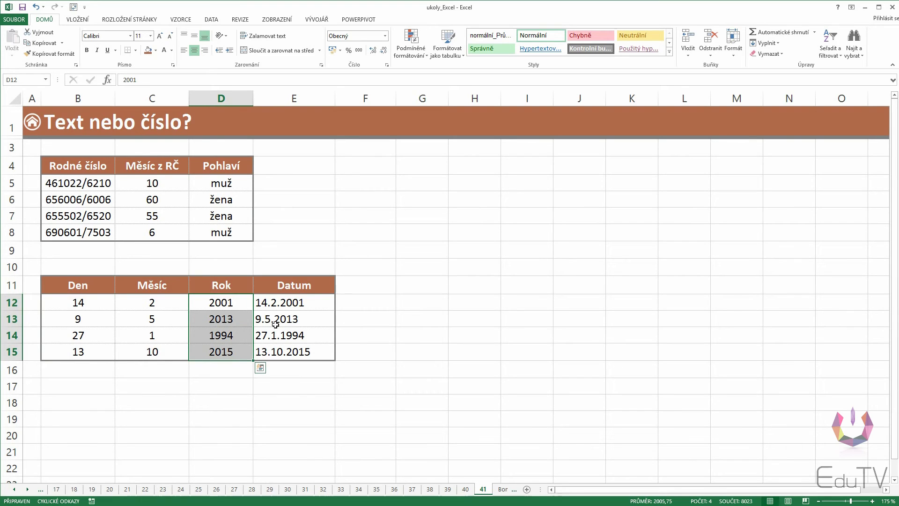
{"action": "left_click", "coordinate": [307, 302]}
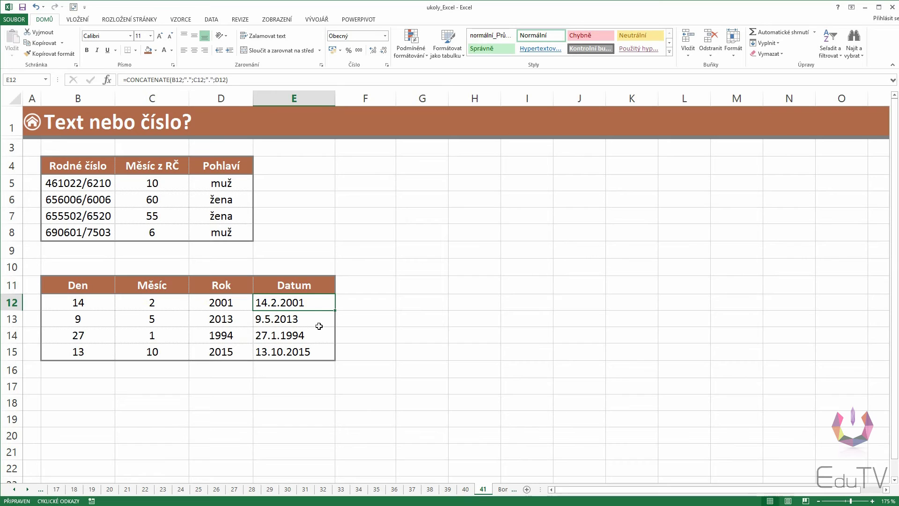
{"action": "double_click", "coordinate": [318, 303]}
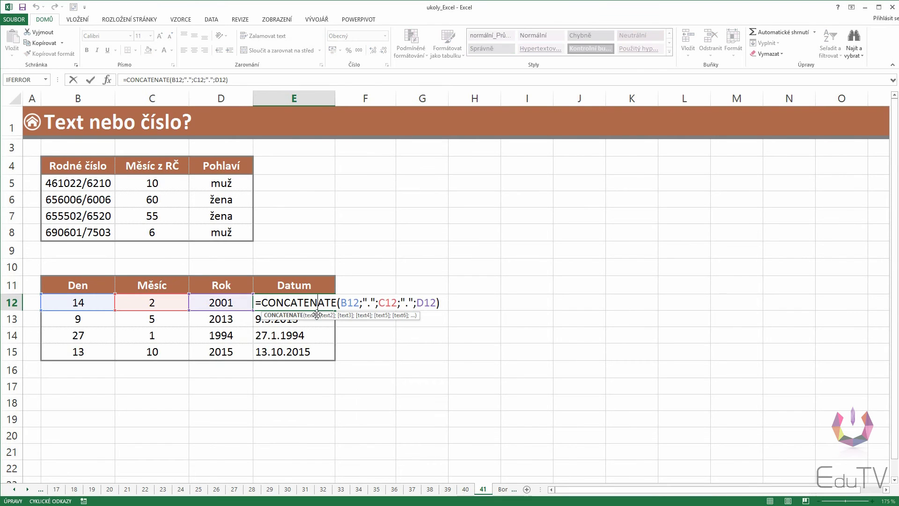
{"action": "left_click_drag", "start_coordinate": [340, 302], "coordinate": [440, 302]}
{"action": "key", "text": "Escape"}
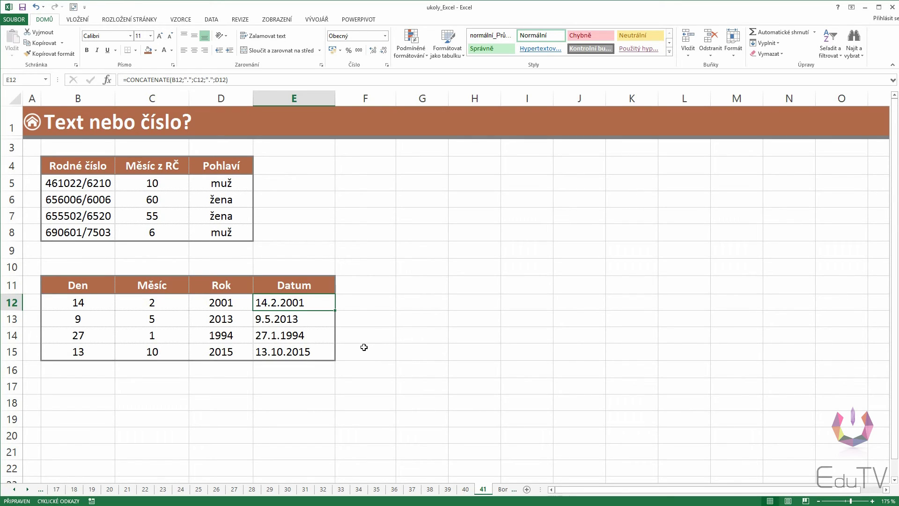
Check the number formats offered for the date in E12 and review how its formula joins the day, dot, month and year
{"action": "left_click", "coordinate": [385, 36]}
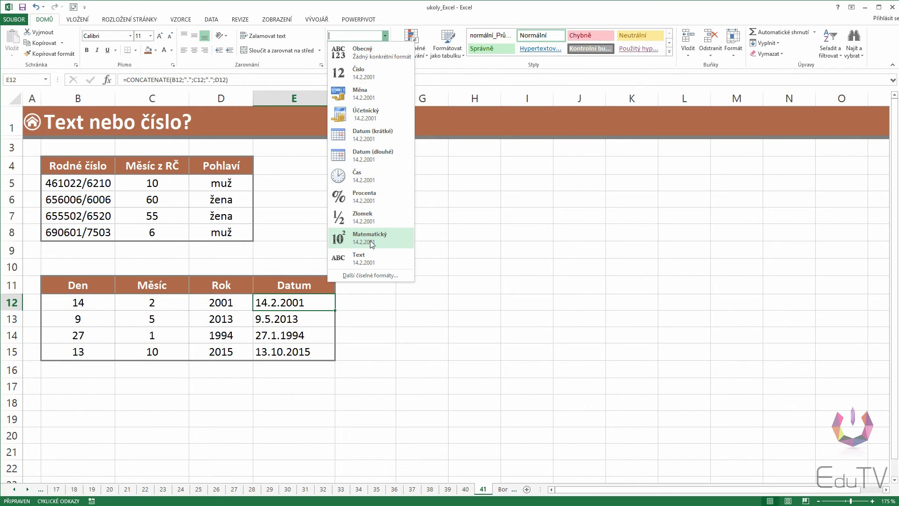
{"action": "key", "text": "Escape"}
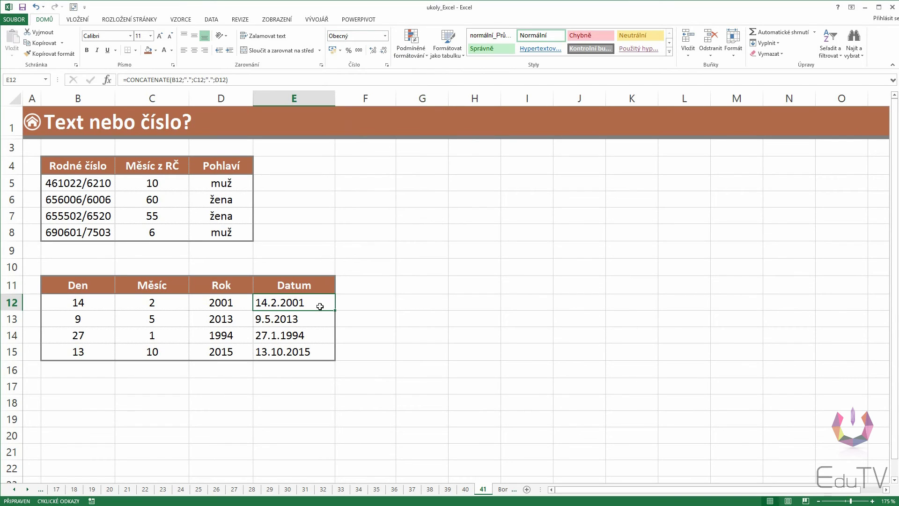
{"action": "double_click", "coordinate": [317, 304]}
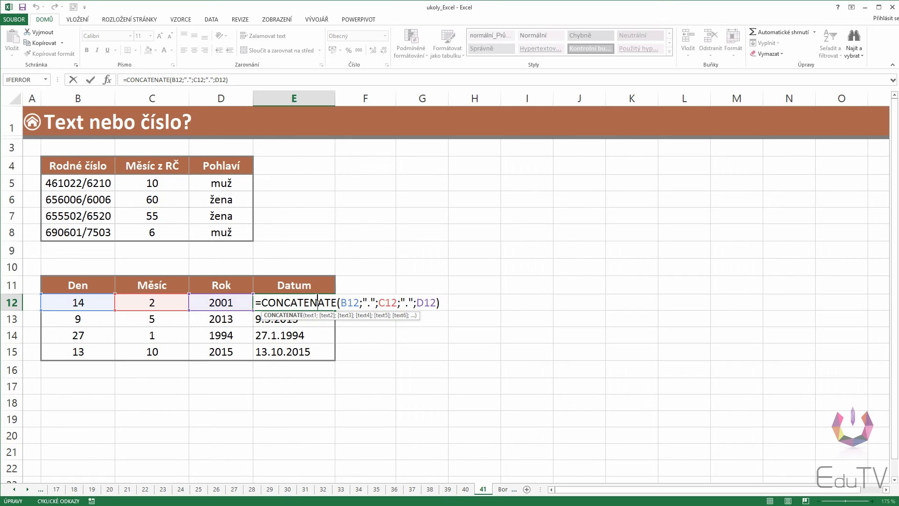
{"action": "left_click_drag", "start_coordinate": [341, 302], "coordinate": [362, 306]}
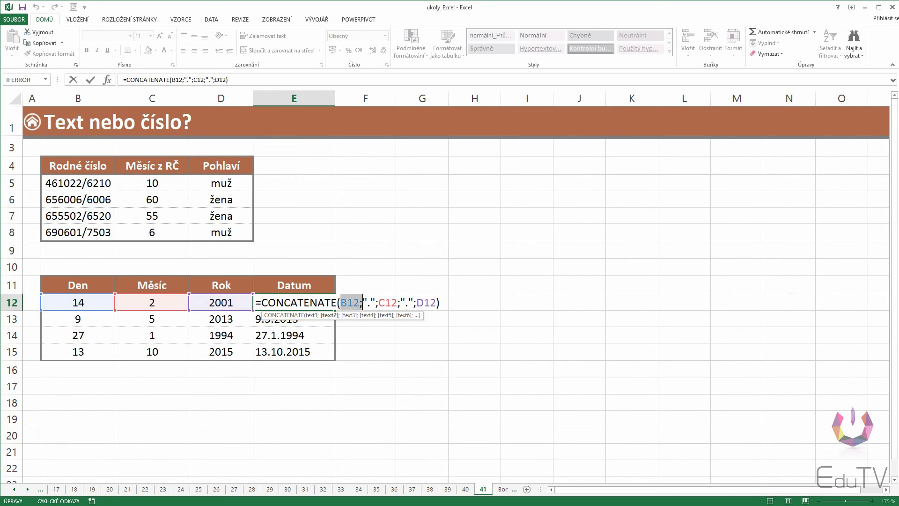
{"action": "left_click", "coordinate": [369, 306]}
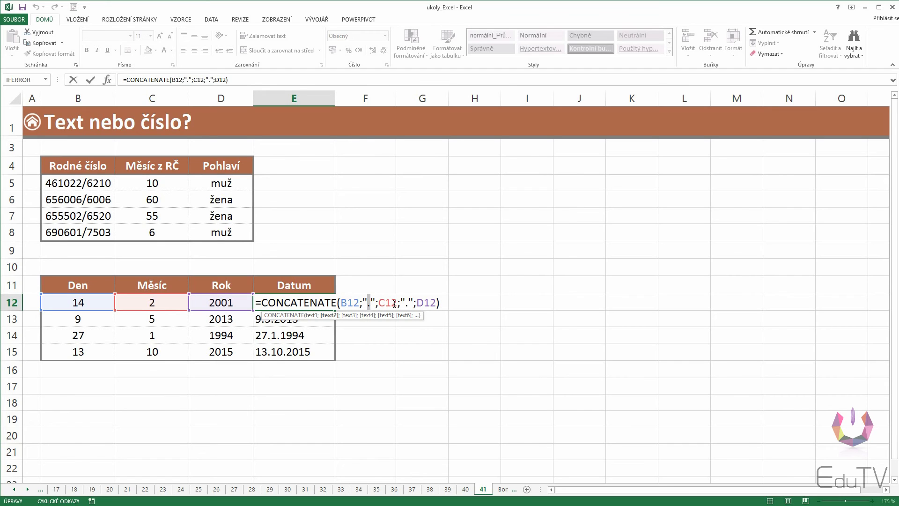
{"action": "key", "text": "ctrl+Return"}
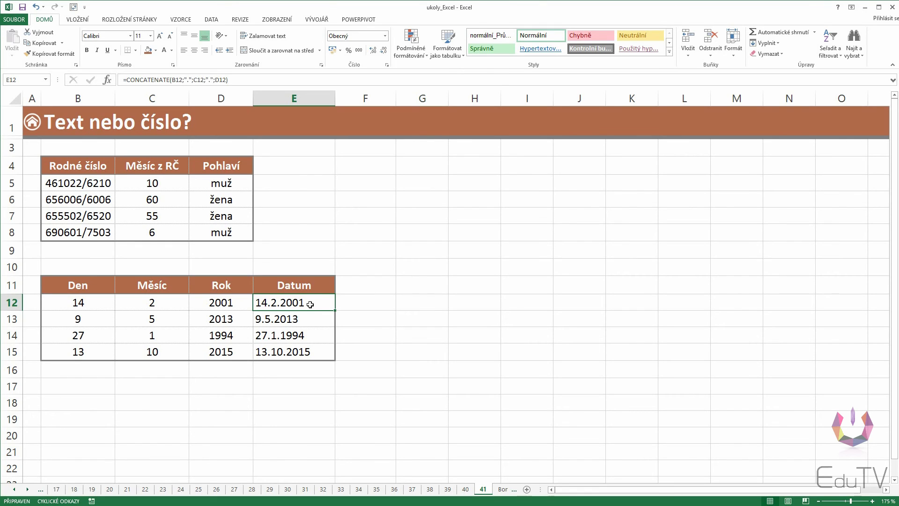
Replace the formula in E12 with the DATUM function, using D12 as Rok, C12 as Měsíc and B12 as Den
{"action": "key", "text": "Delete"}
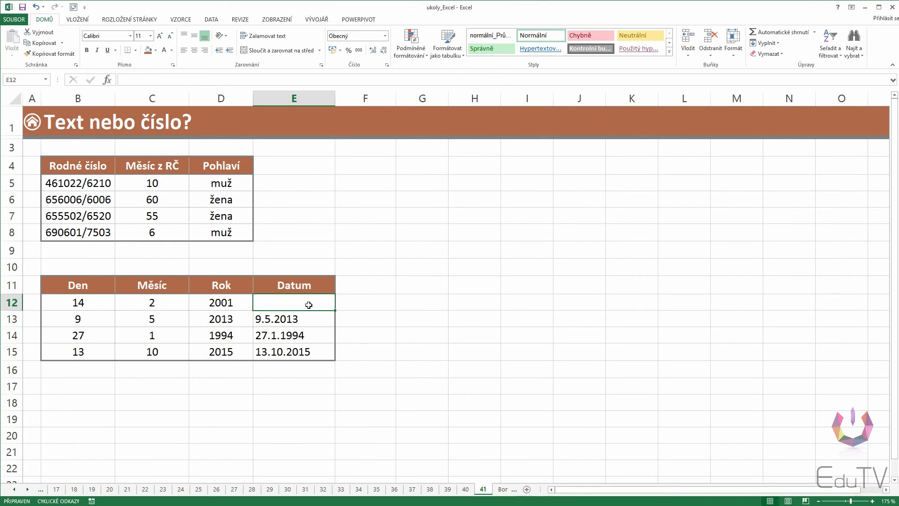
{"action": "left_click", "coordinate": [187, 23]}
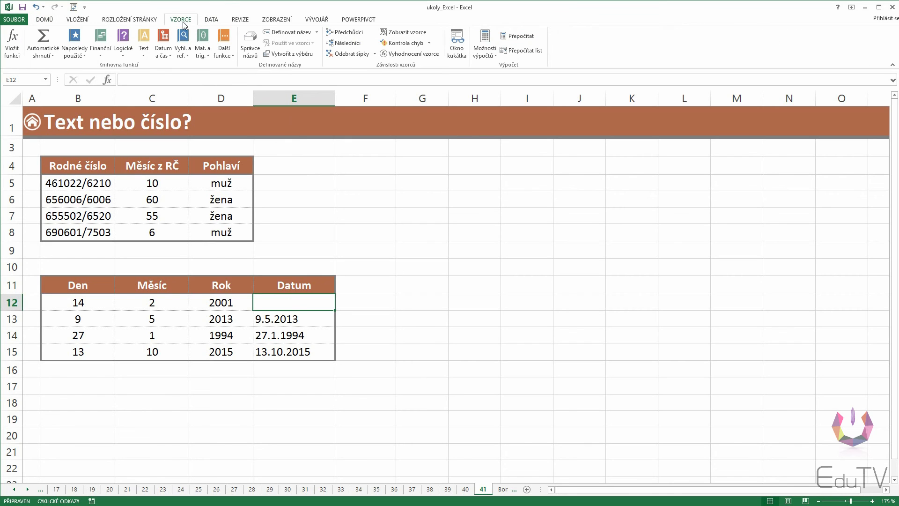
{"action": "left_click", "coordinate": [163, 57]}
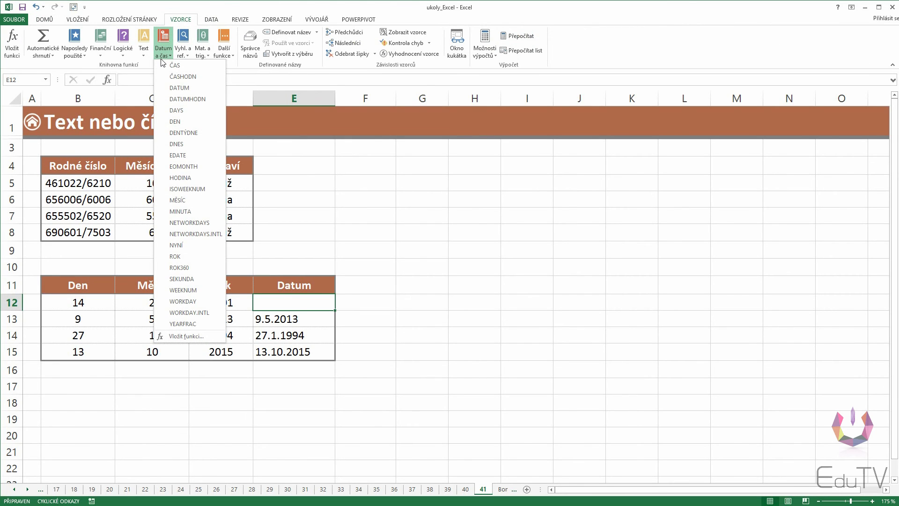
{"action": "left_click", "coordinate": [189, 88]}
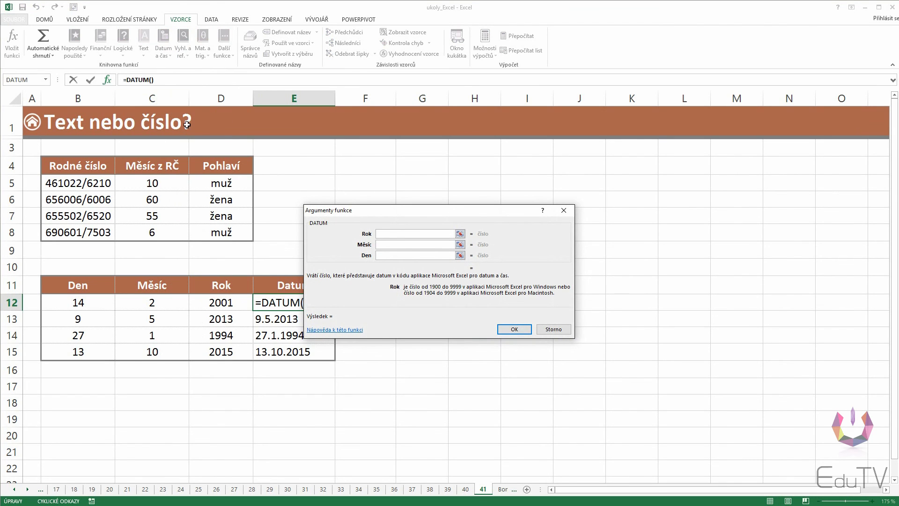
{"action": "left_click", "coordinate": [218, 307]}
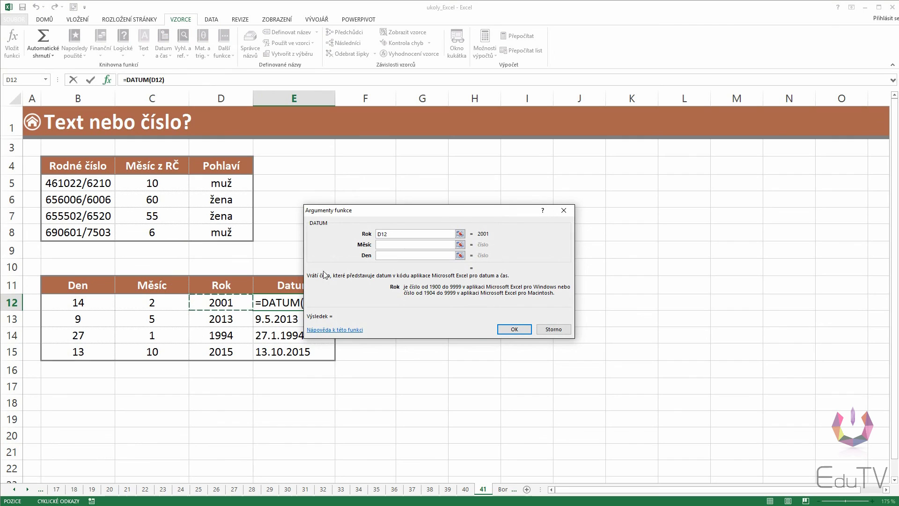
{"action": "left_click", "coordinate": [412, 244]}
{"action": "left_click", "coordinate": [176, 303]}
{"action": "left_click", "coordinate": [457, 255]}
{"action": "left_click", "coordinate": [94, 312]}
{"action": "left_click", "coordinate": [98, 303]}
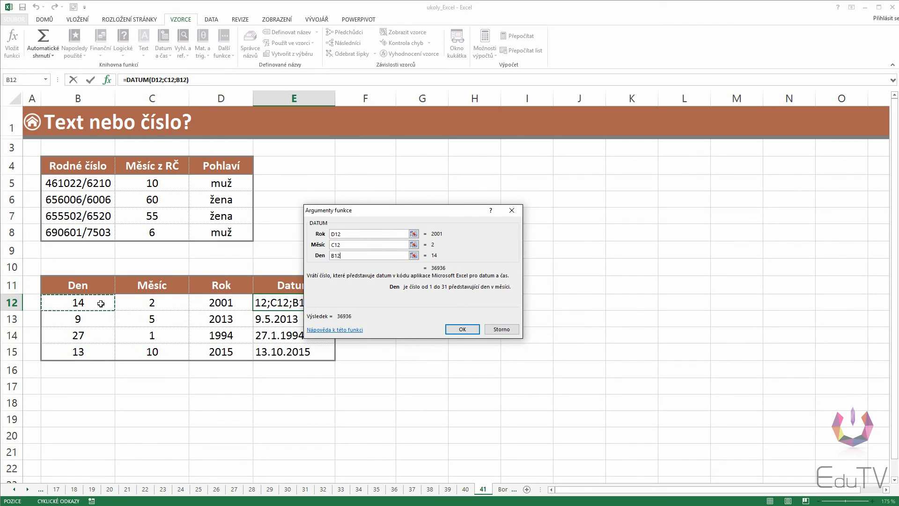
{"action": "left_click", "coordinate": [462, 329]}
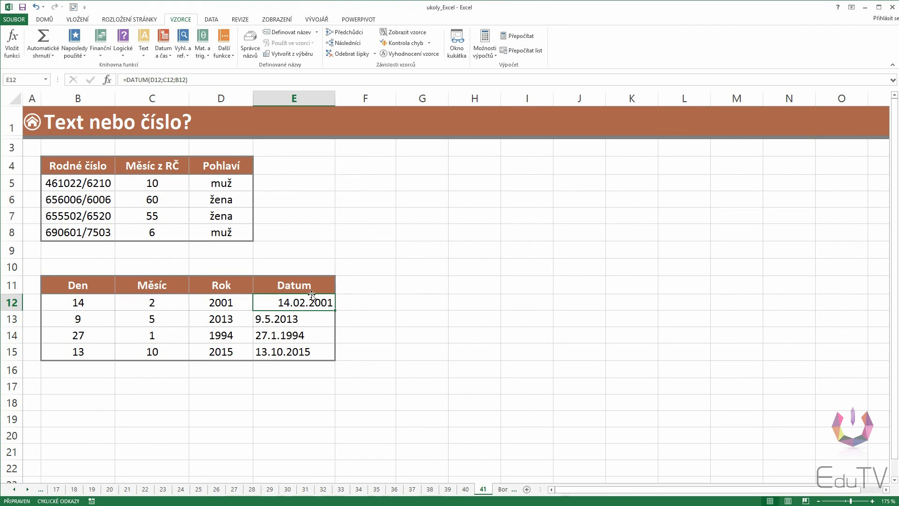
Apply the Datum (dlouhé) format to E12 and autofit the width of column E
{"action": "left_click", "coordinate": [44, 19]}
{"action": "left_click", "coordinate": [385, 37]}
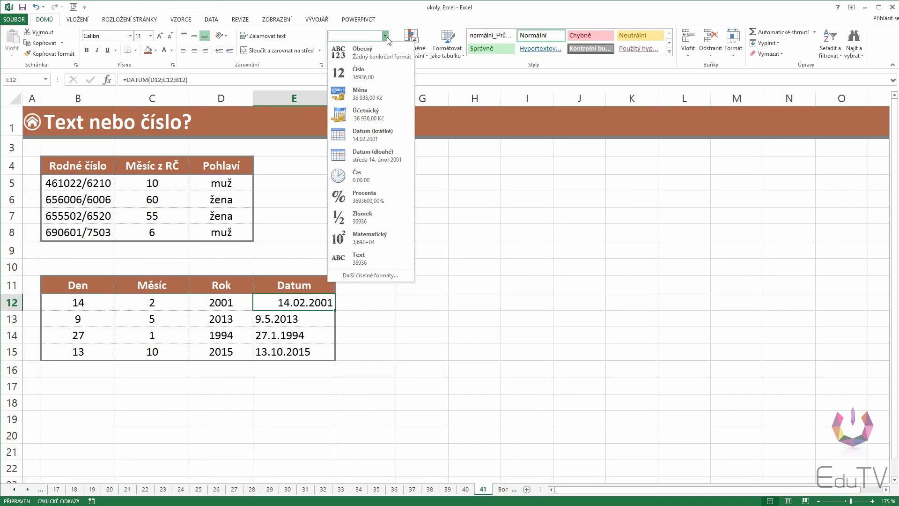
{"action": "left_click", "coordinate": [373, 155]}
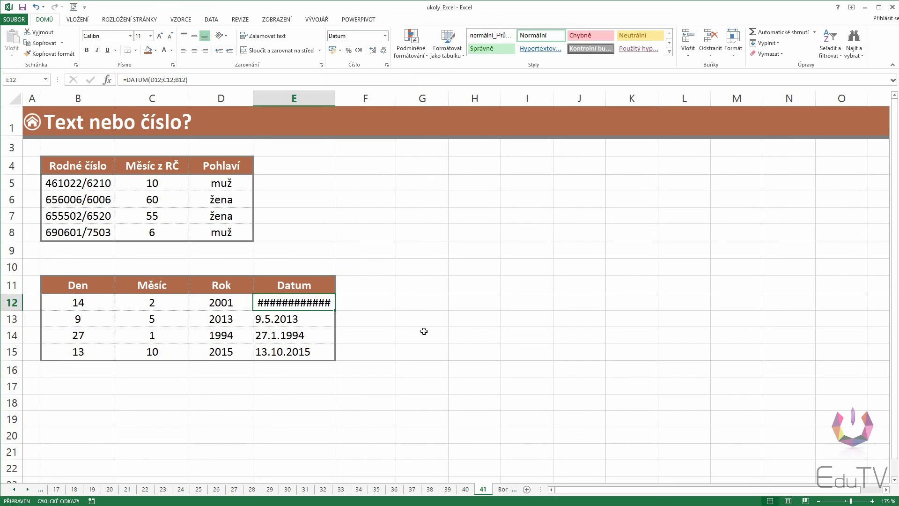
{"action": "double_click", "coordinate": [335, 98]}
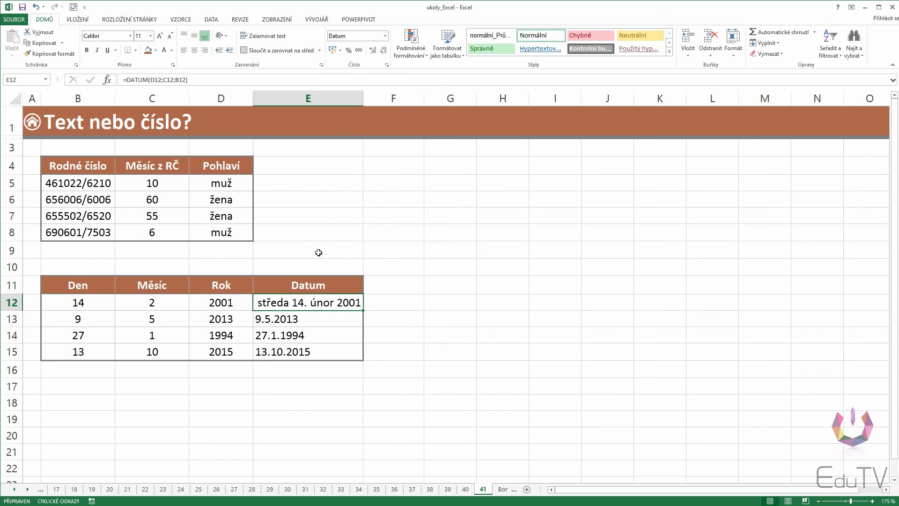
Look through the date format types and locale options for E12, keeping the long date type and Čeština
{"action": "left_click", "coordinate": [386, 64]}
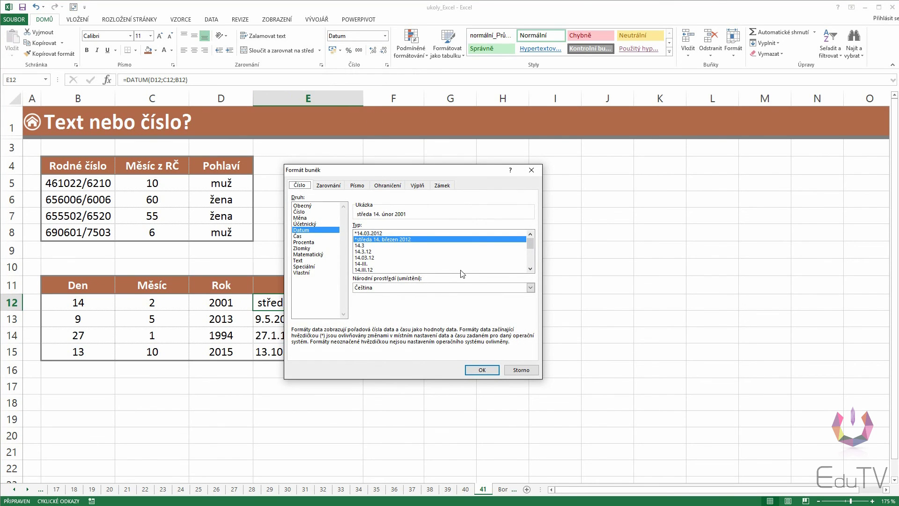
{"action": "left_click", "coordinate": [530, 287]}
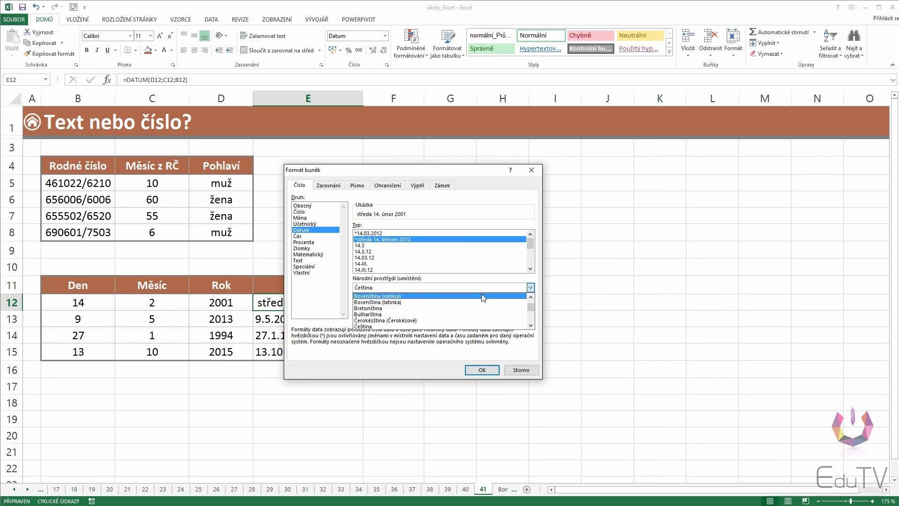
{"action": "left_click", "coordinate": [531, 288]}
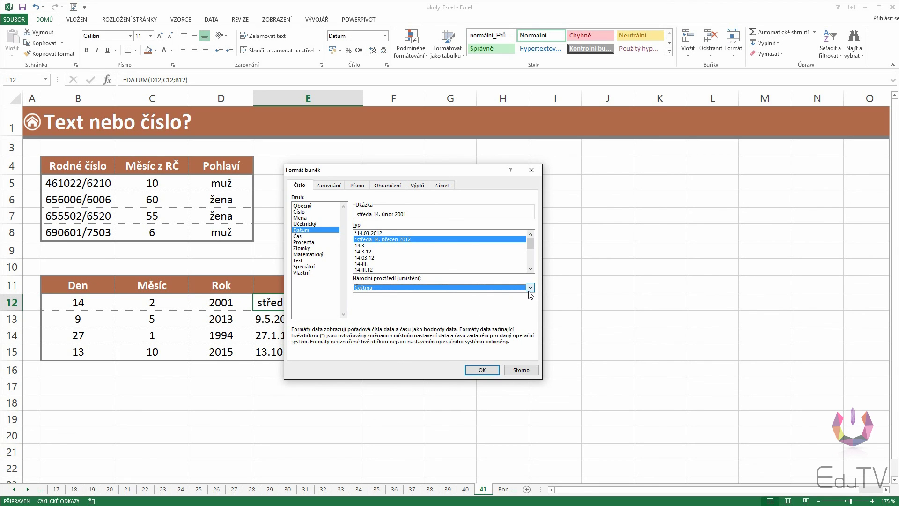
{"action": "left_click", "coordinate": [482, 369]}
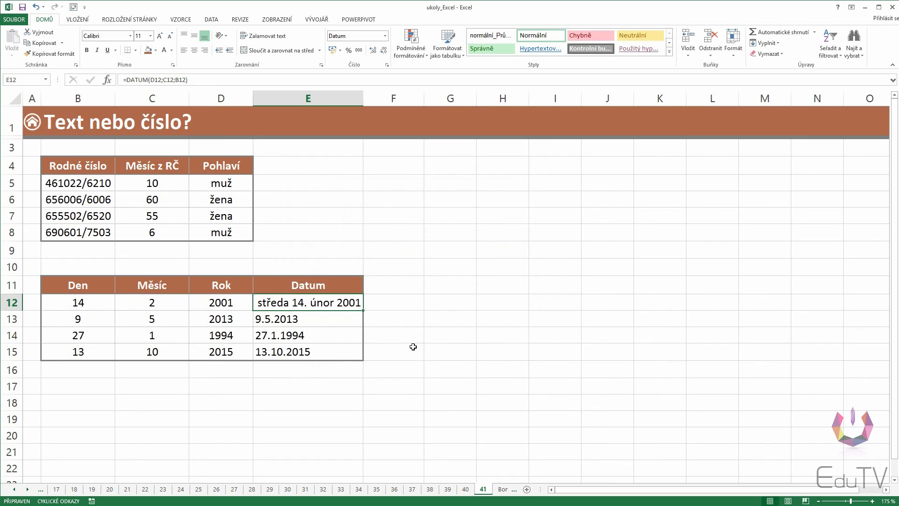